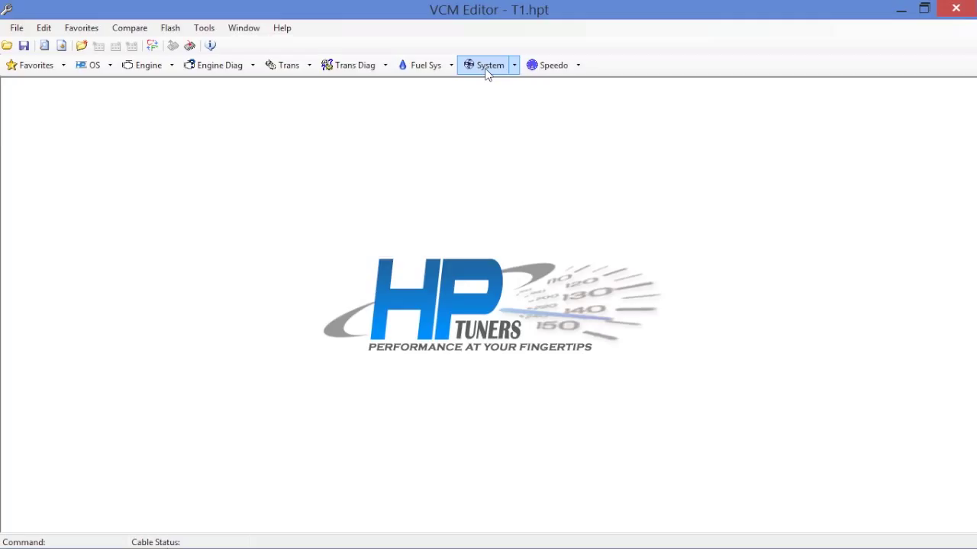
- Review the general System settings and the A/C disable and re-enable limits for RPM and throttle position
{"action": "left_click", "coordinate": [486, 67]}
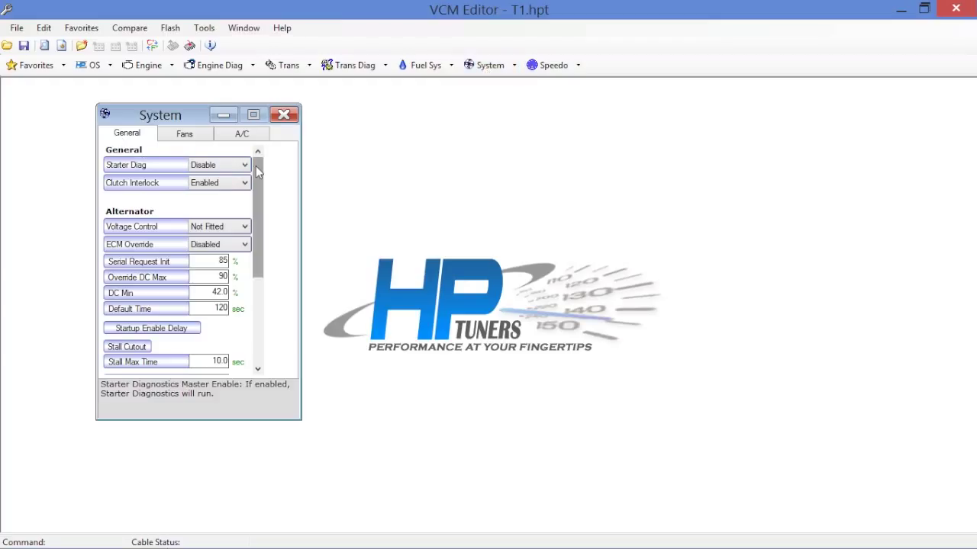
{"action": "key", "text": "Tab"}
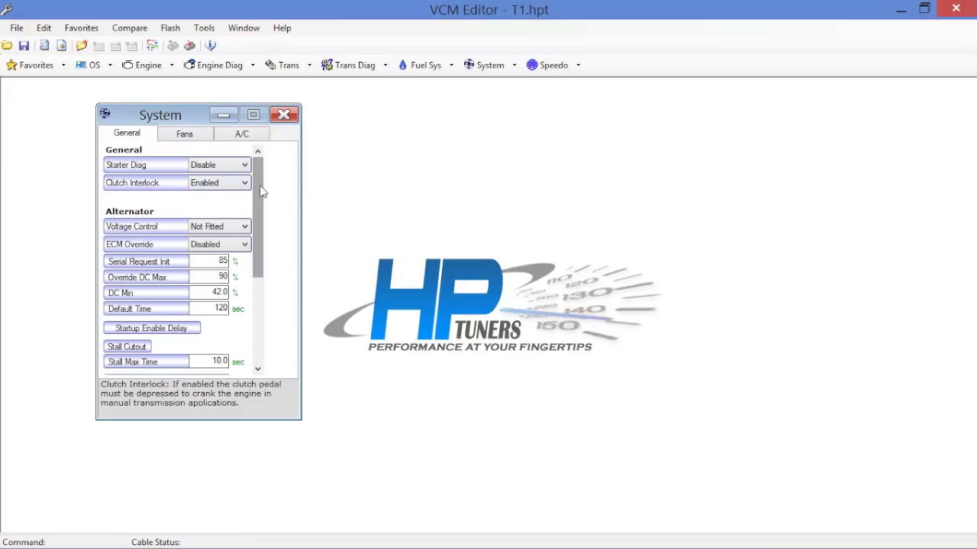
{"action": "left_click_drag", "start_coordinate": [261, 192], "coordinate": [259, 155]}
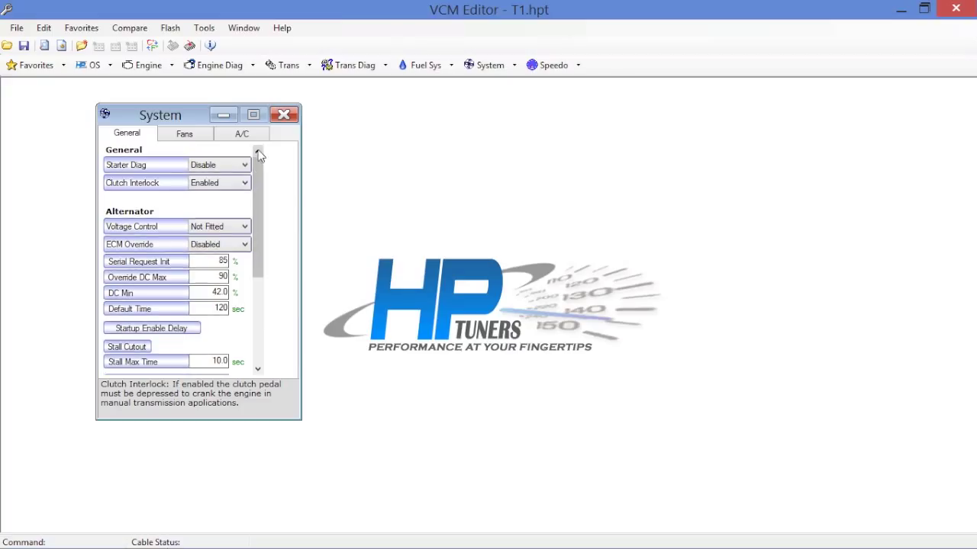
{"action": "left_click", "coordinate": [242, 134]}
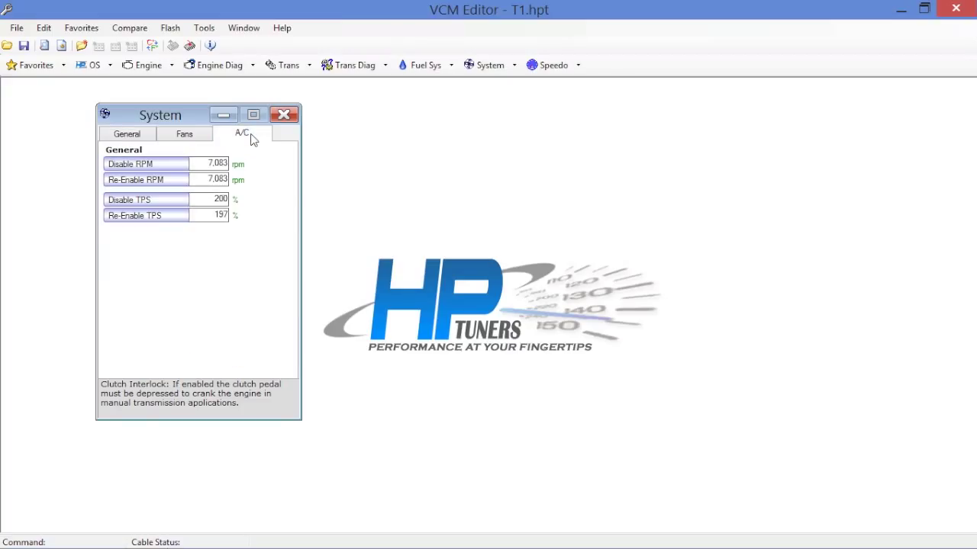
{"action": "left_click", "coordinate": [212, 163]}
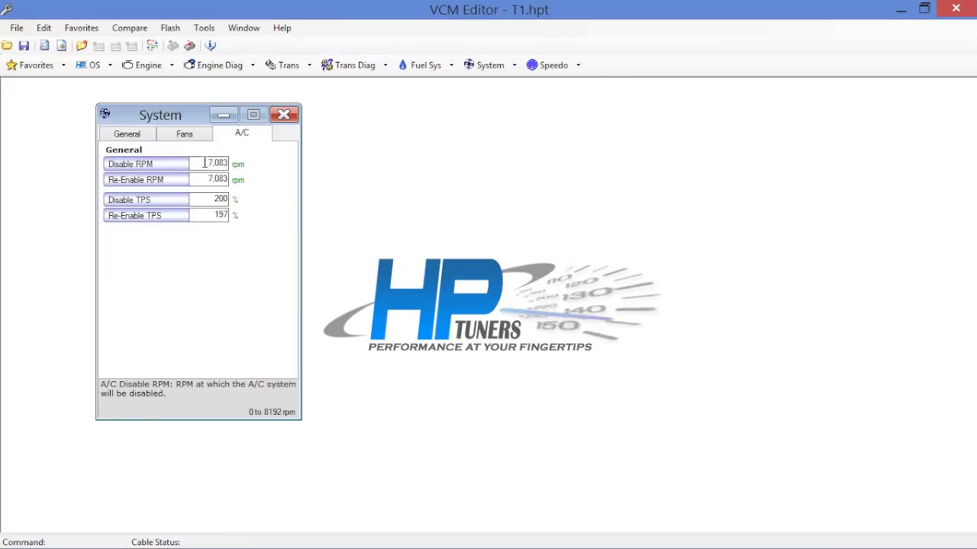
{"action": "left_click", "coordinate": [229, 197]}
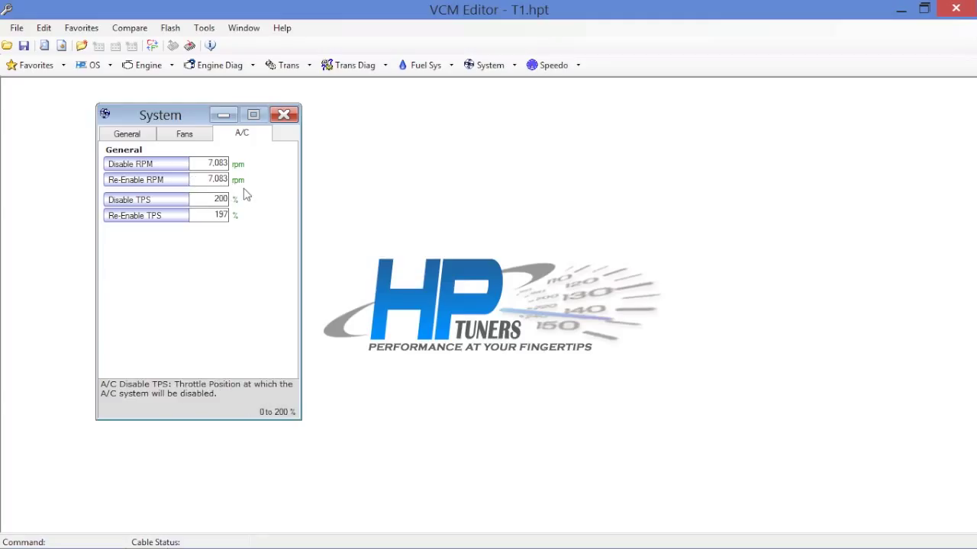
{"action": "left_click", "coordinate": [228, 163]}
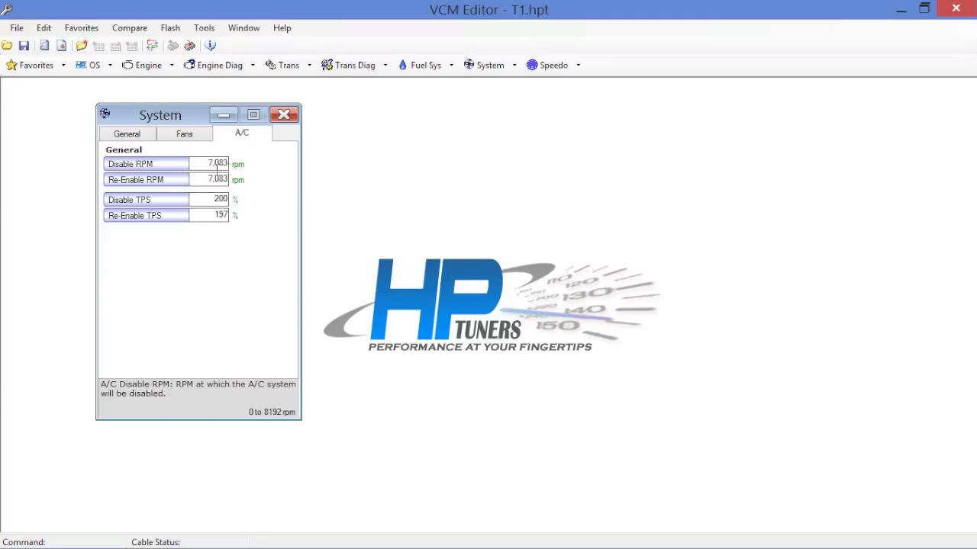
{"action": "left_click", "coordinate": [231, 179]}
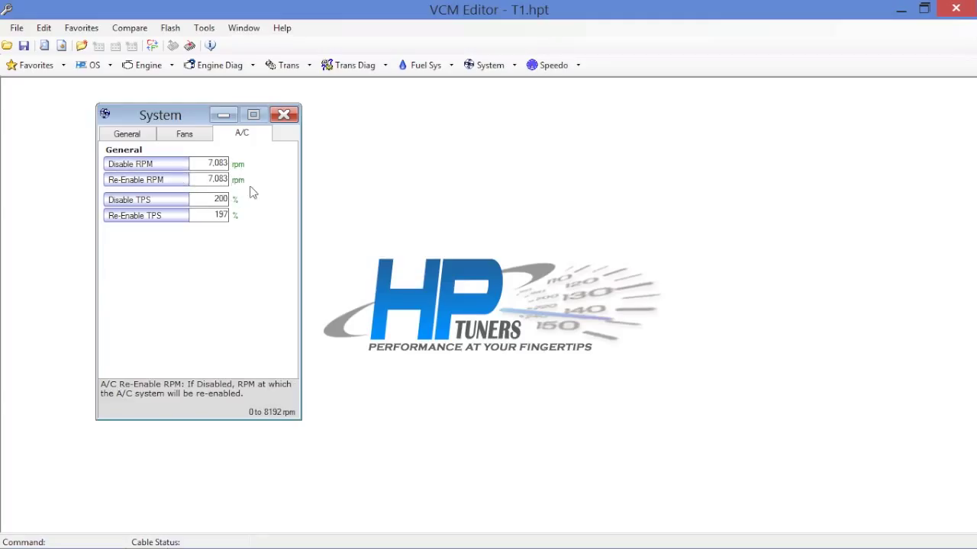
{"action": "left_click", "coordinate": [164, 200]}
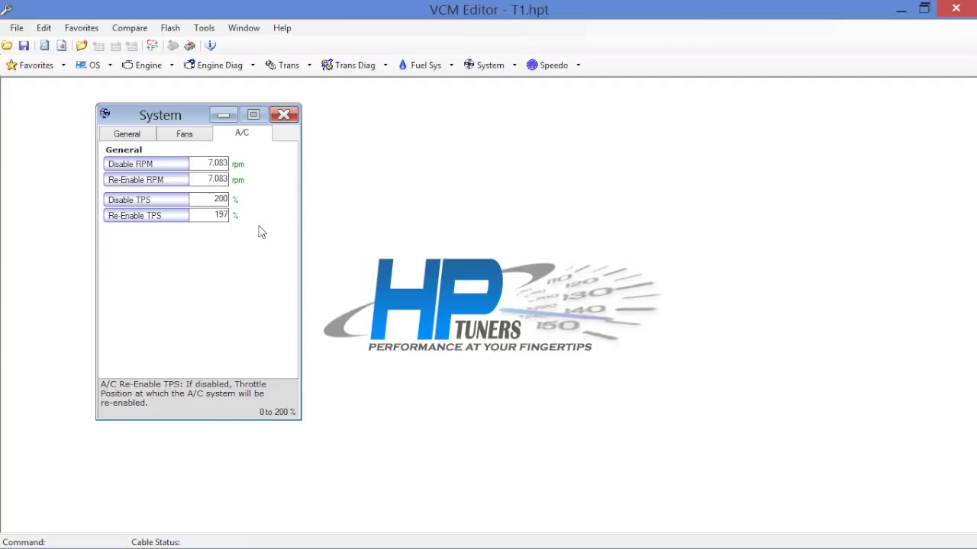
- Review the fan settings, including the available fan types and the fan desired percentage versus A/C pressure table
{"action": "left_click", "coordinate": [199, 142]}
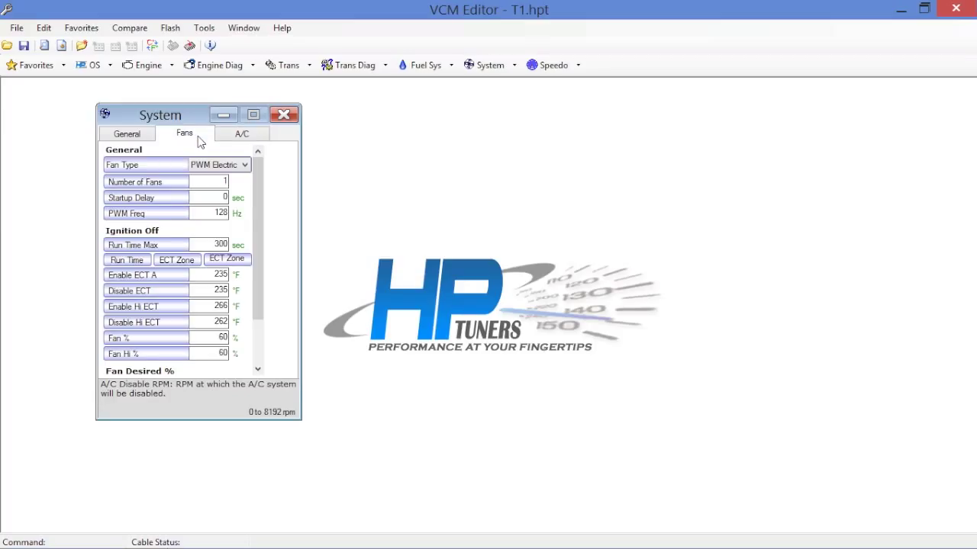
{"action": "left_click", "coordinate": [245, 166]}
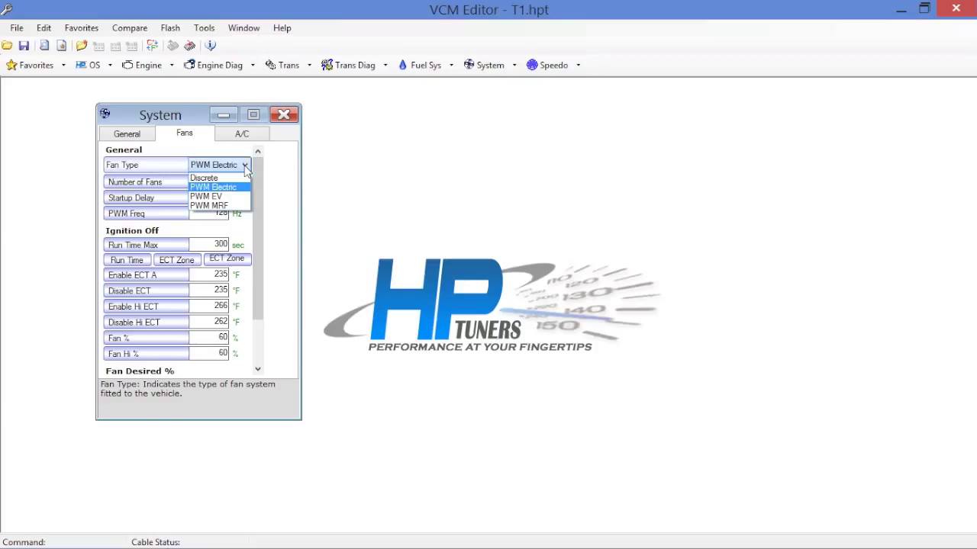
{"action": "left_click", "coordinate": [217, 168]}
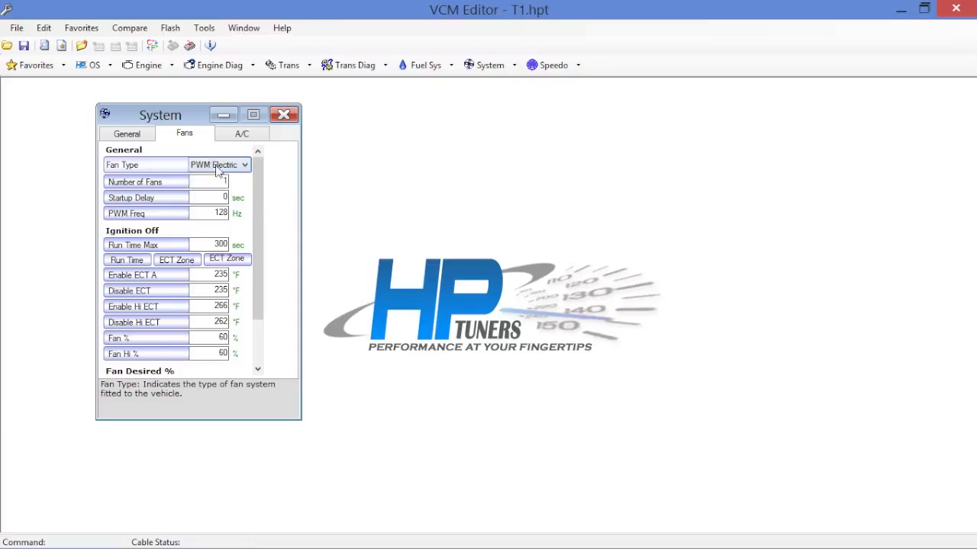
{"action": "left_click_drag", "start_coordinate": [256, 204], "coordinate": [255, 273]}
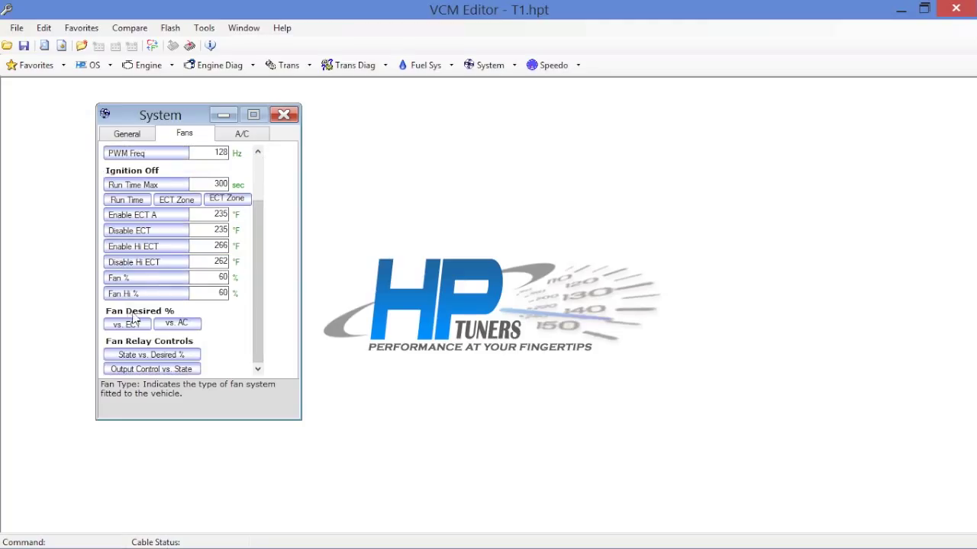
{"action": "mouse_move", "coordinate": [136, 327]}
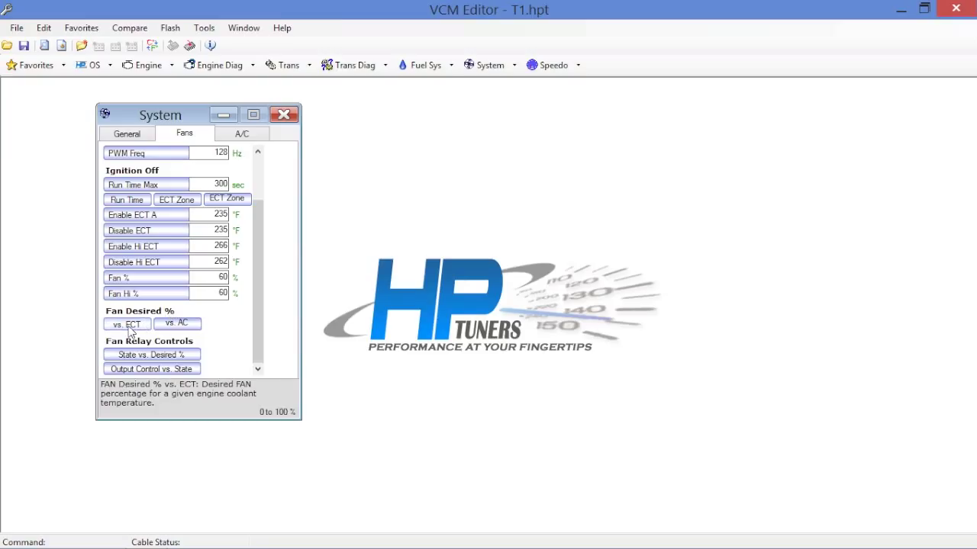
{"action": "mouse_move", "coordinate": [177, 328]}
{"action": "left_click", "coordinate": [177, 325]}
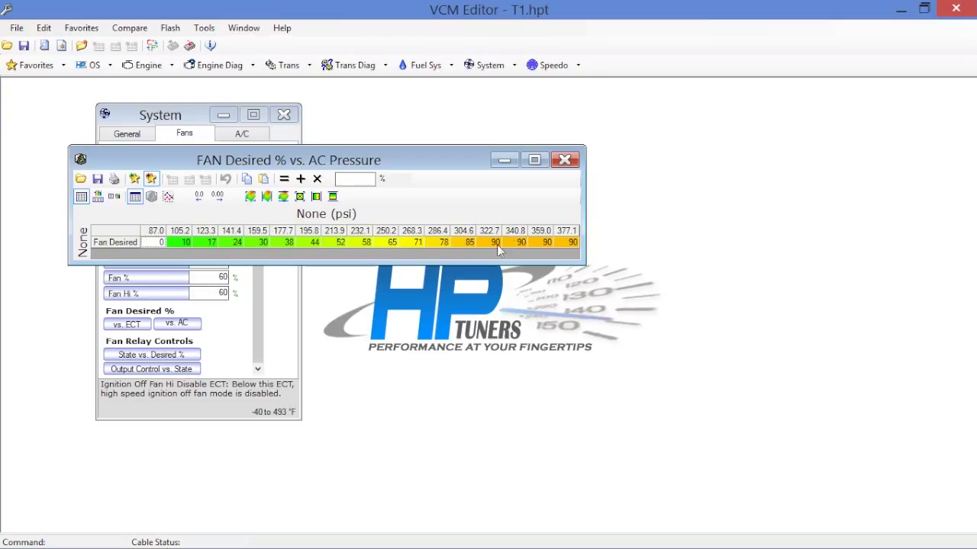
{"action": "left_click", "coordinate": [564, 160]}
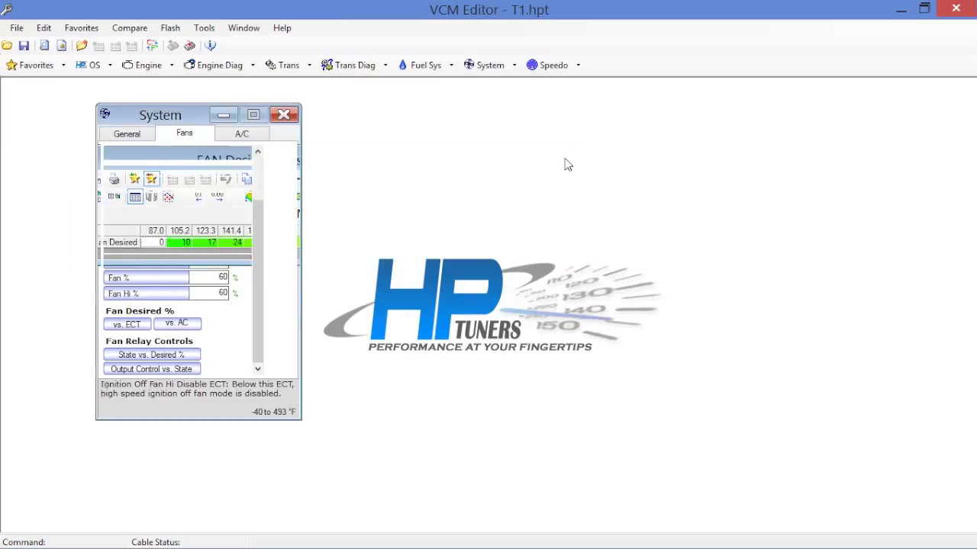
- In the fan desired percentage versus ECT table, set 196 °F to 10% and 214 through 221 °F to 90%
{"action": "left_click", "coordinate": [128, 326]}
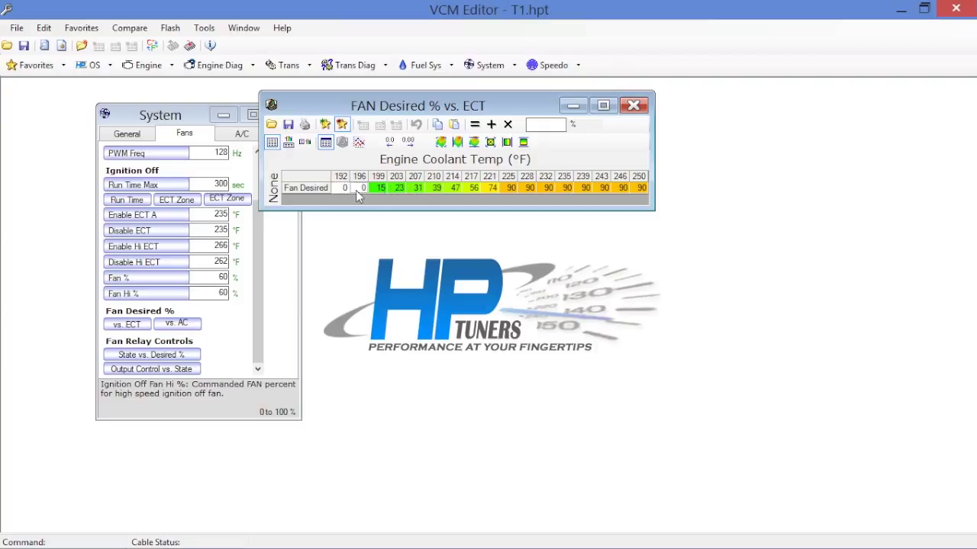
{"action": "key", "text": "Return"}
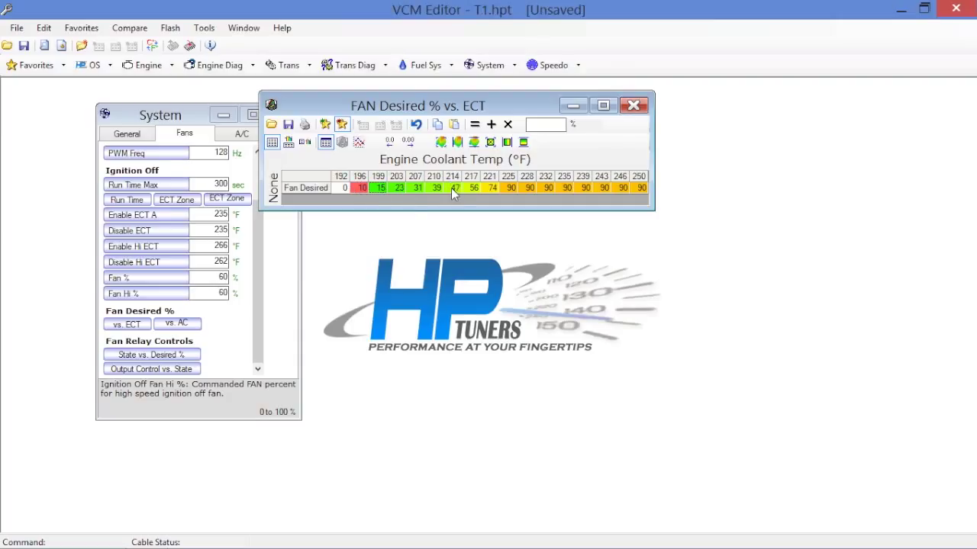
{"action": "left_click", "coordinate": [470, 192]}
{"action": "type", "text": "90"}
{"action": "key", "text": "Return"}
- Interpolate the fan percentages horizontally between 196 °F and 214 °F, and save the tune file
{"action": "left_click_drag", "start_coordinate": [380, 188], "coordinate": [431, 195]}
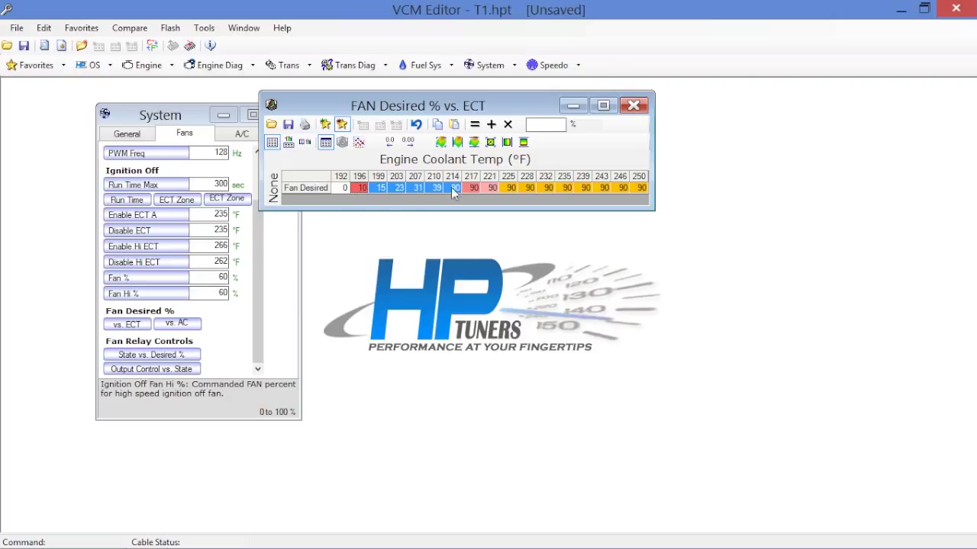
{"action": "left_click", "coordinate": [507, 142]}
{"action": "left_click", "coordinate": [438, 193]}
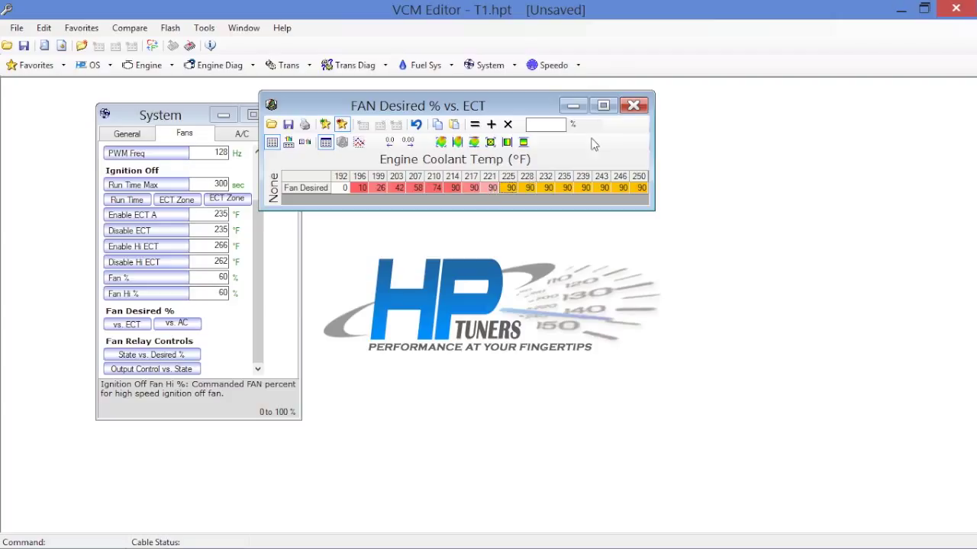
{"action": "left_click", "coordinate": [505, 189]}
{"action": "left_click", "coordinate": [635, 106]}
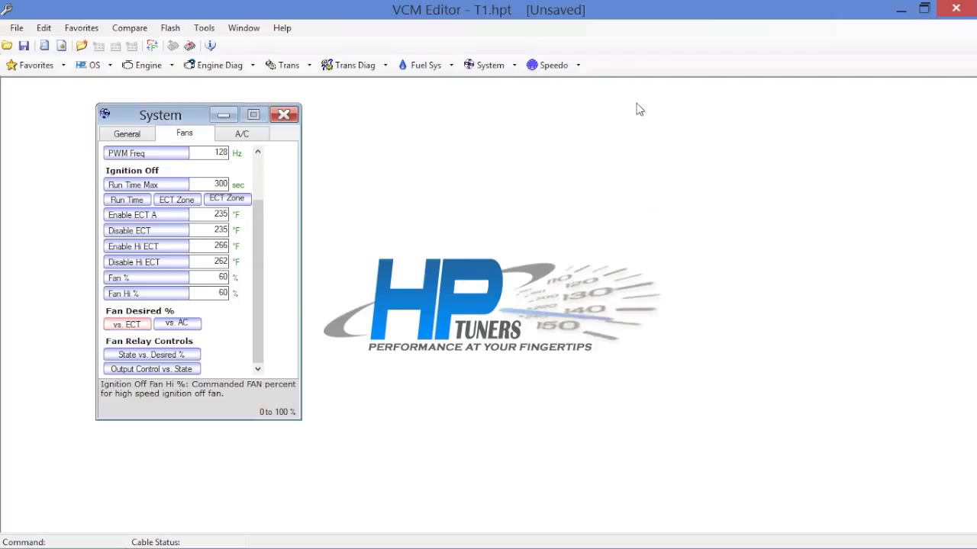
{"action": "left_click", "coordinate": [24, 46]}
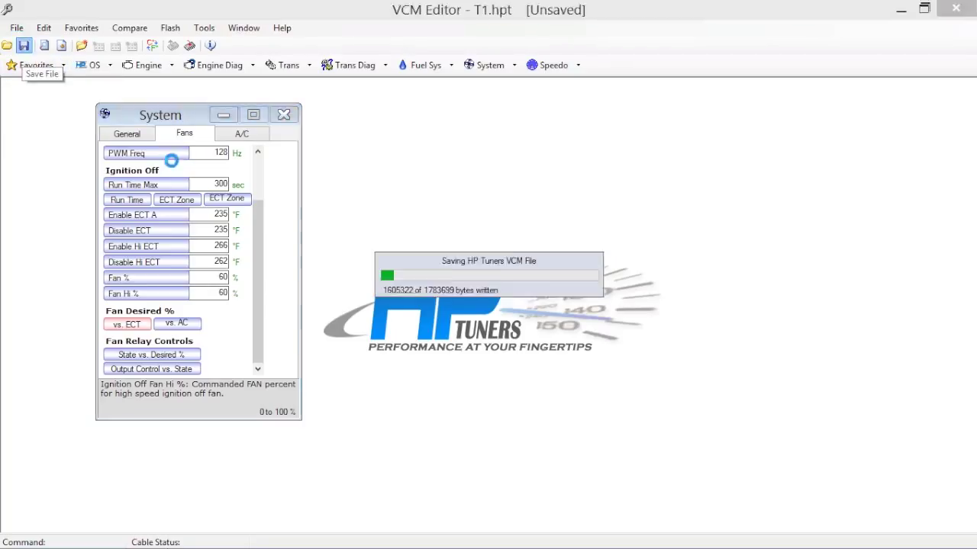
{"action": "left_click", "coordinate": [283, 114]}
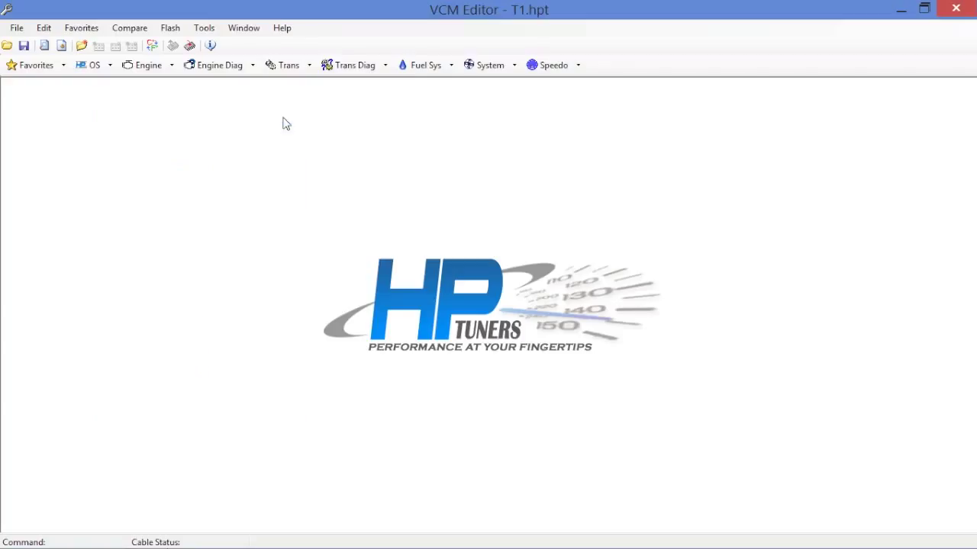
- Set the transmission's manual C.A.G.S. Disable TPS to 2%
{"action": "left_click", "coordinate": [284, 66]}
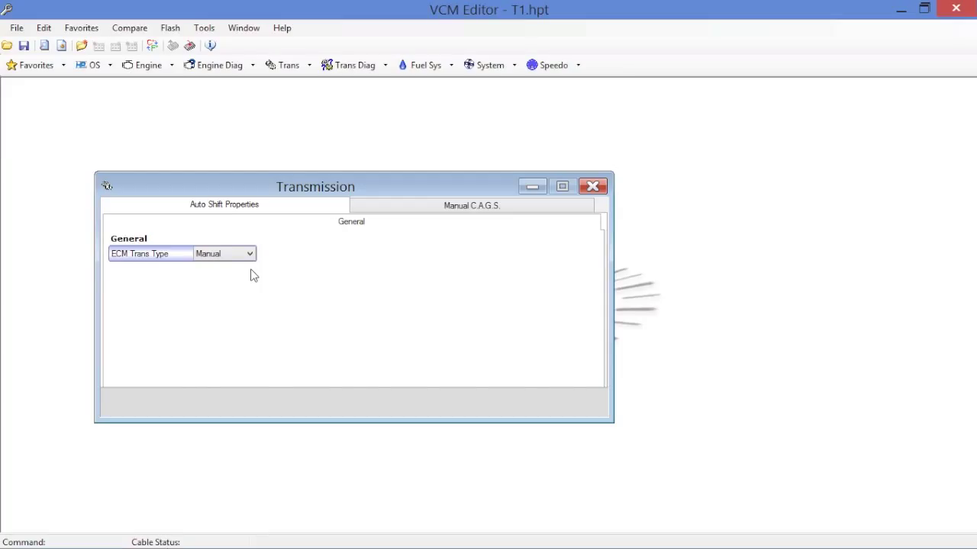
{"action": "left_click", "coordinate": [223, 260]}
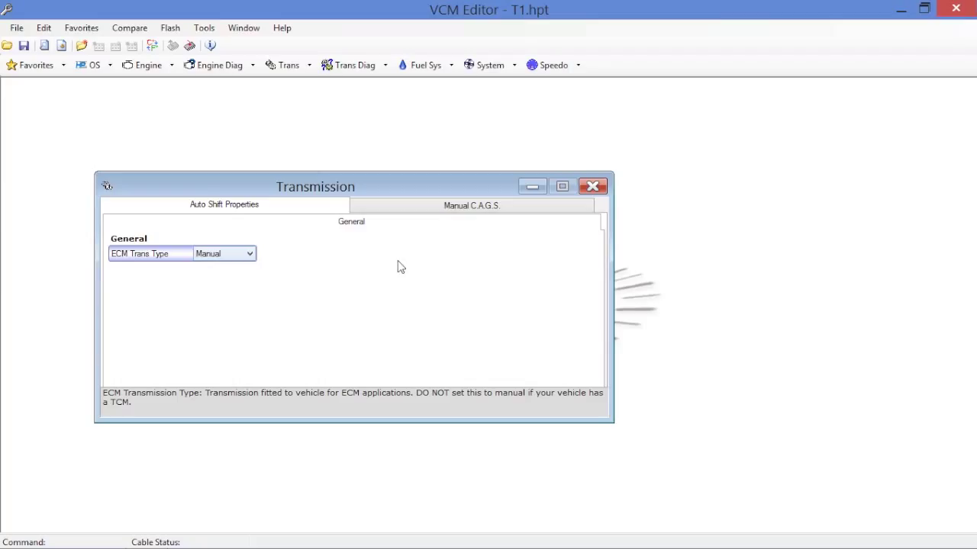
{"action": "left_click", "coordinate": [470, 206]}
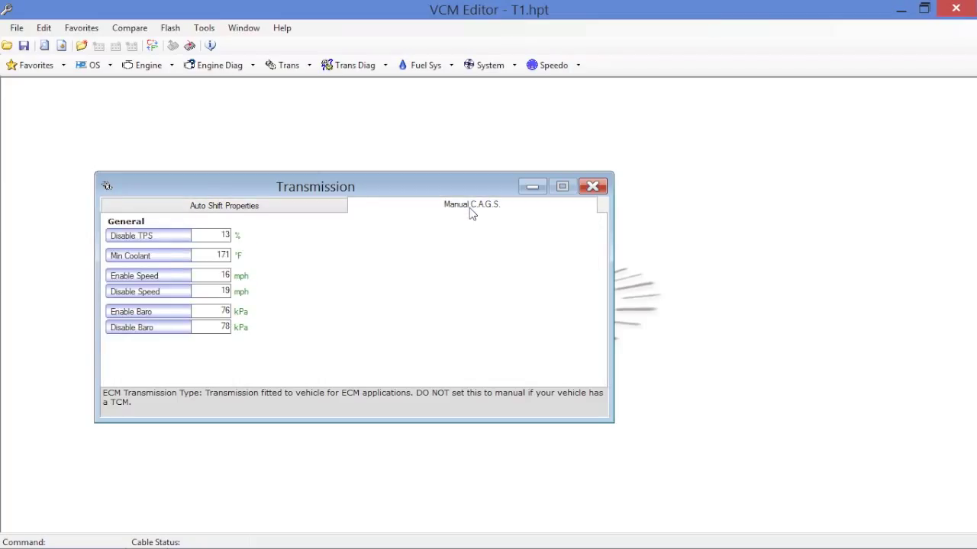
{"action": "mouse_move", "coordinate": [155, 241]}
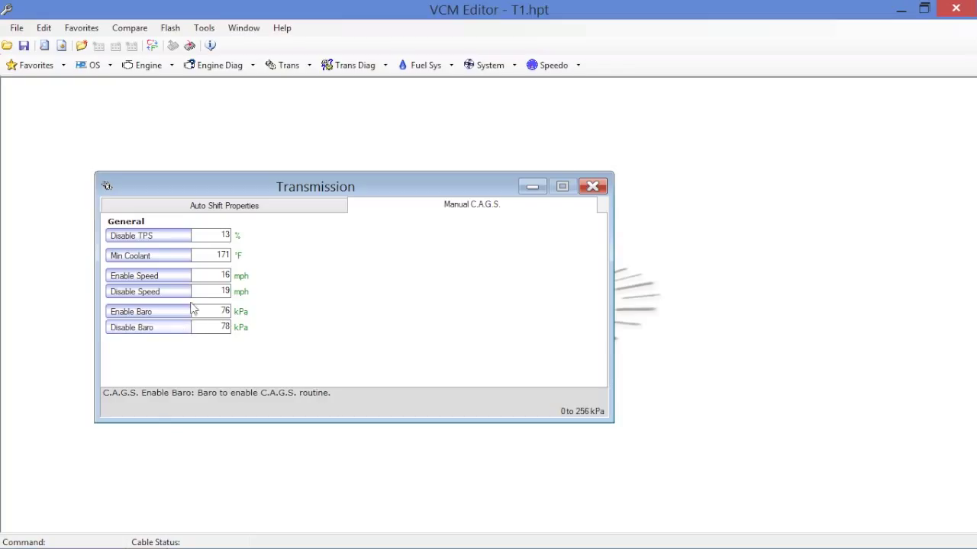
{"action": "left_click", "coordinate": [207, 237]}
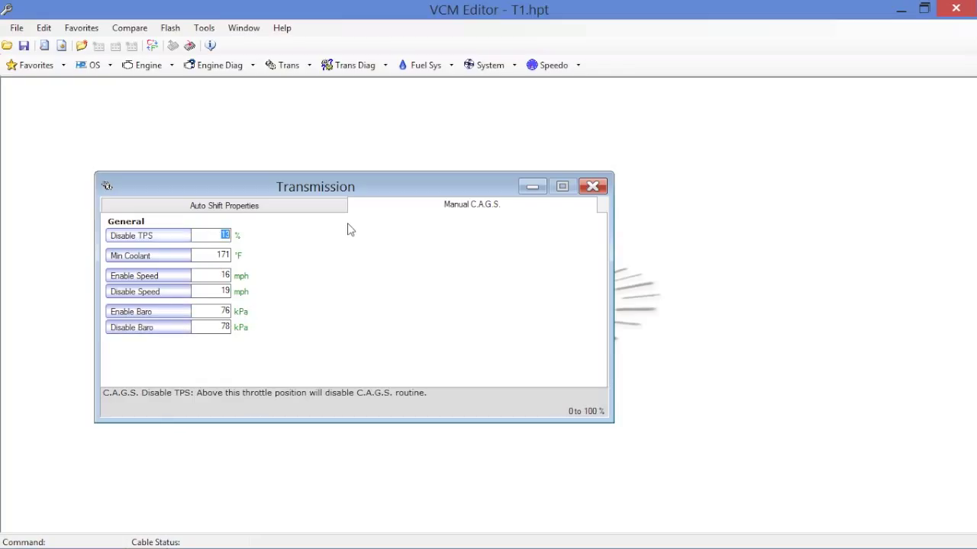
{"action": "type", "text": "2"}
{"action": "key", "text": "Return"}
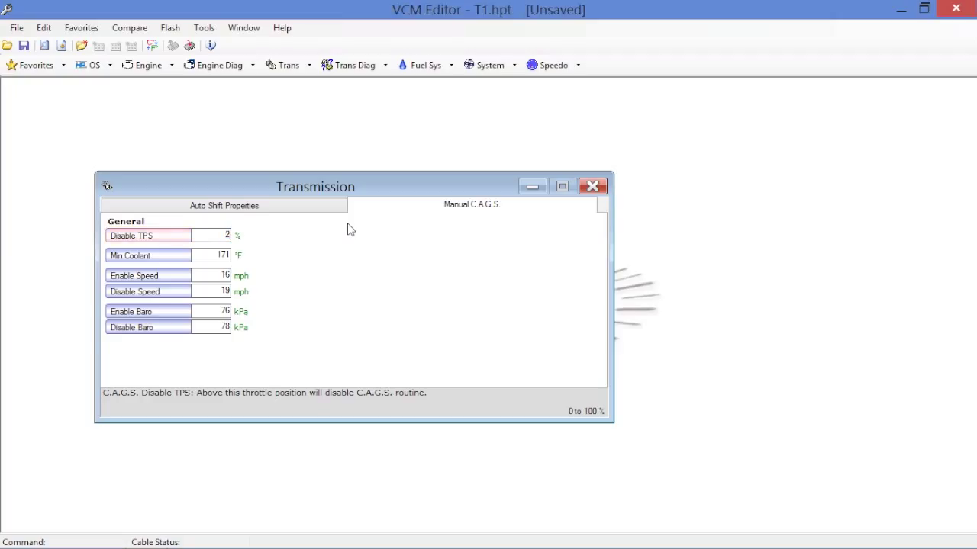
- Set the C.A.G.S. minimum coolant temperature to 274 °F and save the tune file
{"action": "left_click", "coordinate": [214, 255]}
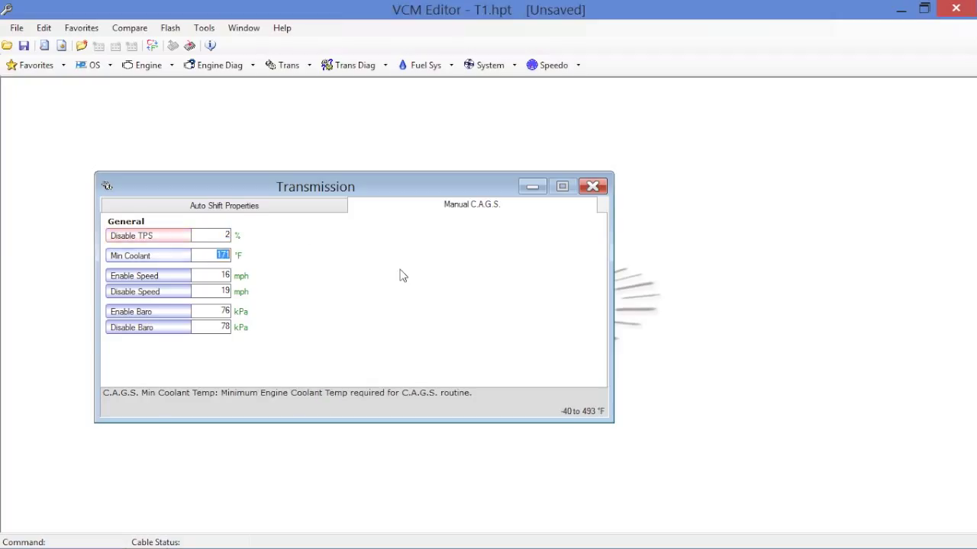
{"action": "type", "text": "274"}
{"action": "left_click", "coordinate": [206, 236]}
{"action": "left_click", "coordinate": [594, 188]}
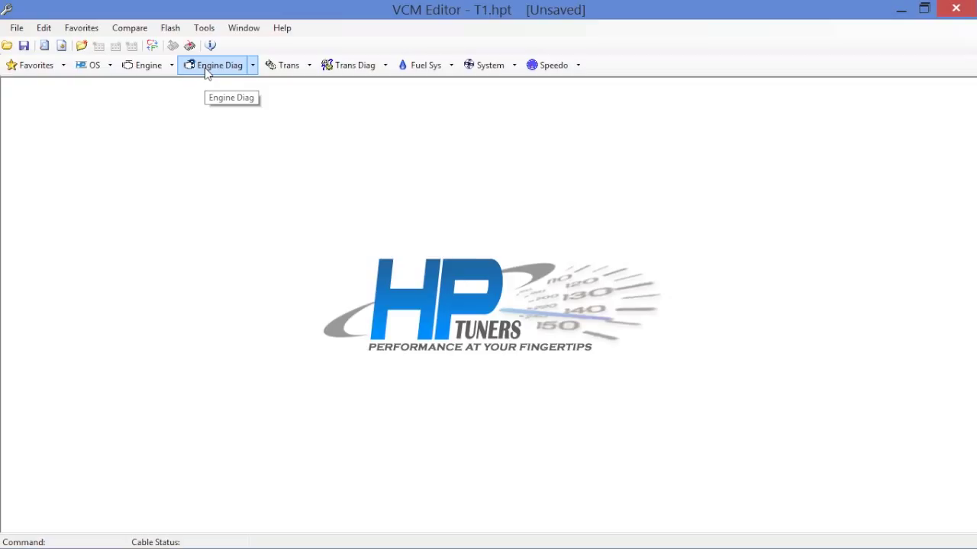
{"action": "left_click", "coordinate": [24, 47]}
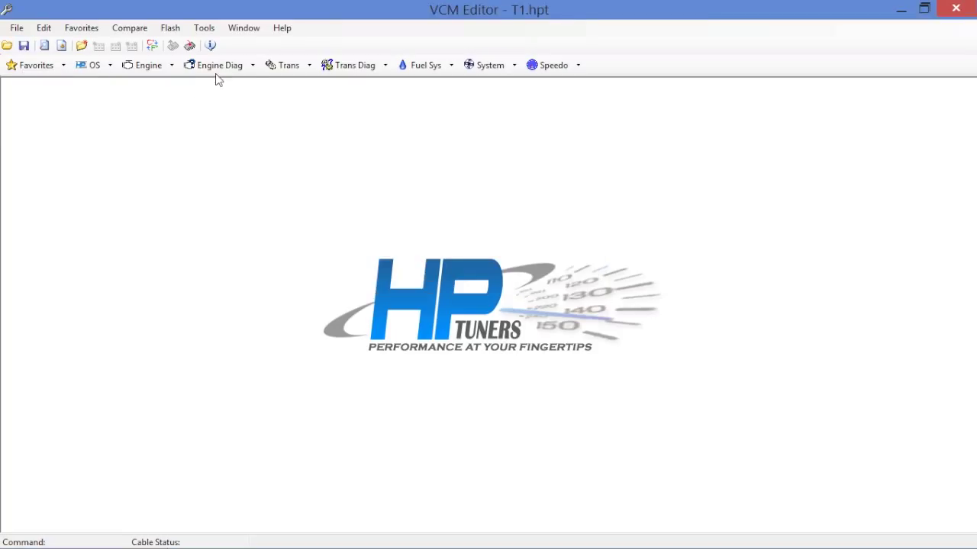